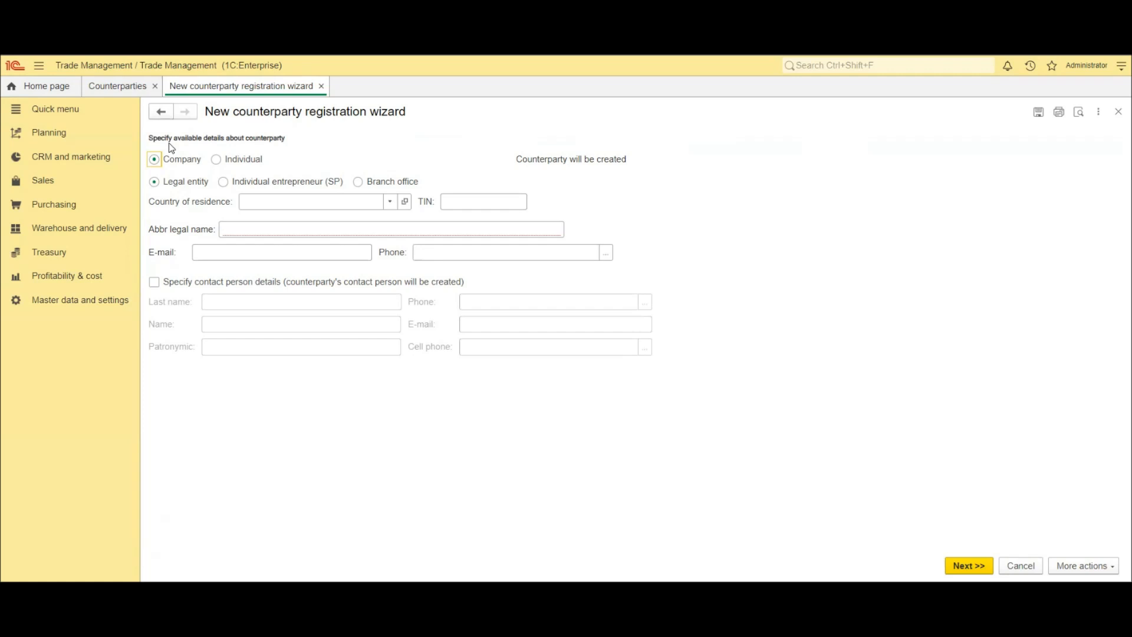
# - Enter Best Textile as the new company's abbreviated legal name
pyautogui.click(253, 230)
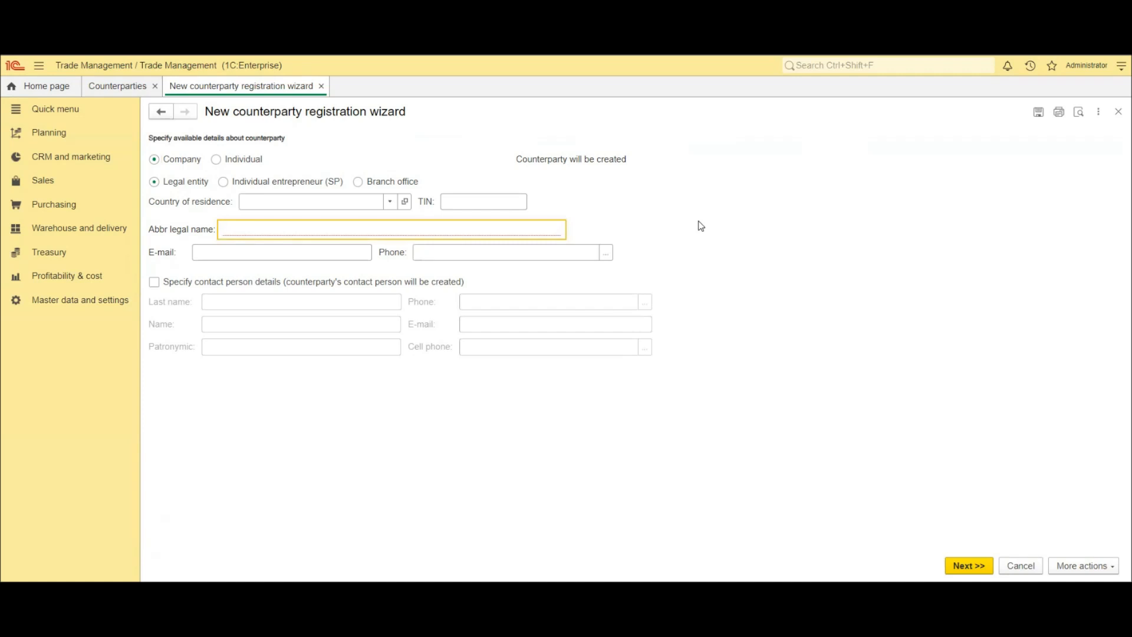
pyautogui.write('Best textile')
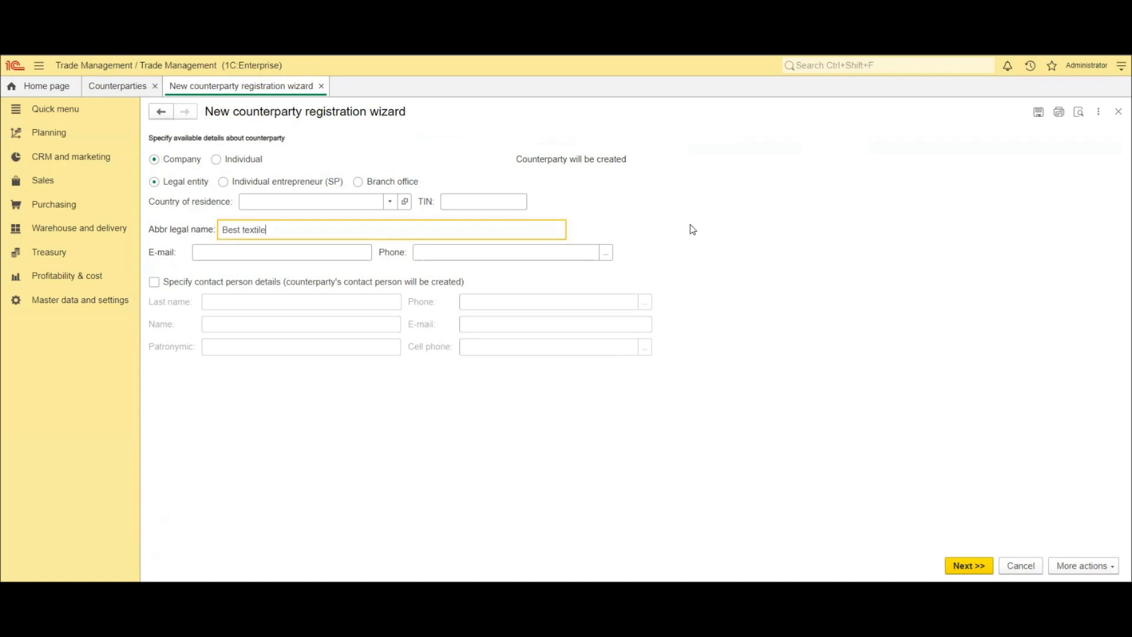
pyautogui.click(246, 230)
pyautogui.press('Delete')
pyautogui.write('T')
# - Fill in the company's e-mail address
pyautogui.click(267, 251)
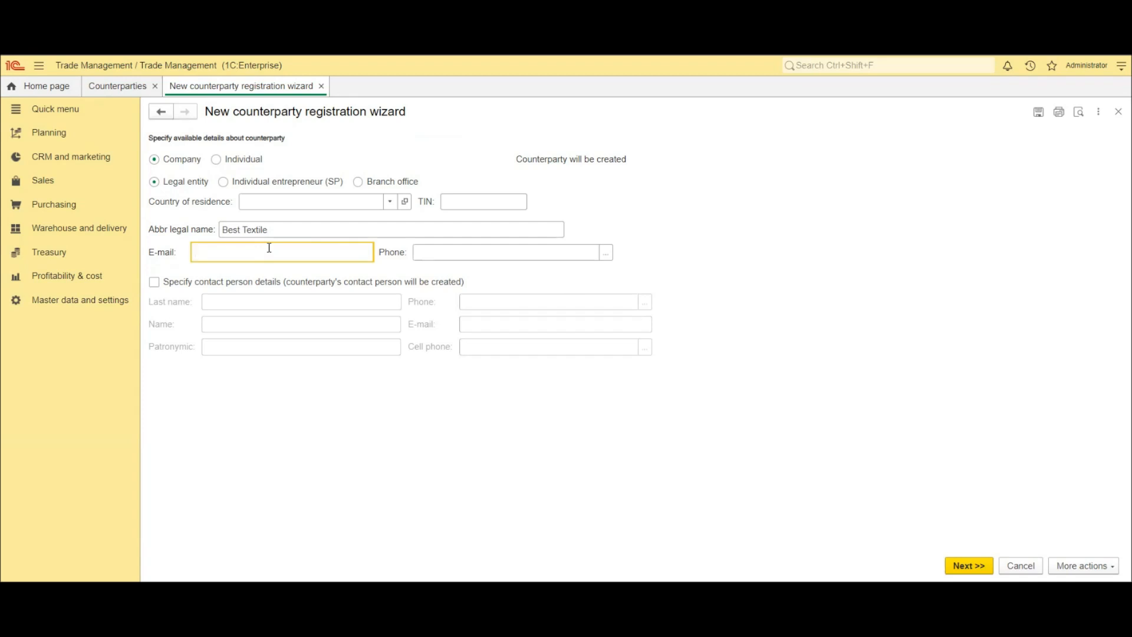
# - Leave contact person details unspecified and proceed to the next wizard page
pyautogui.click(155, 283)
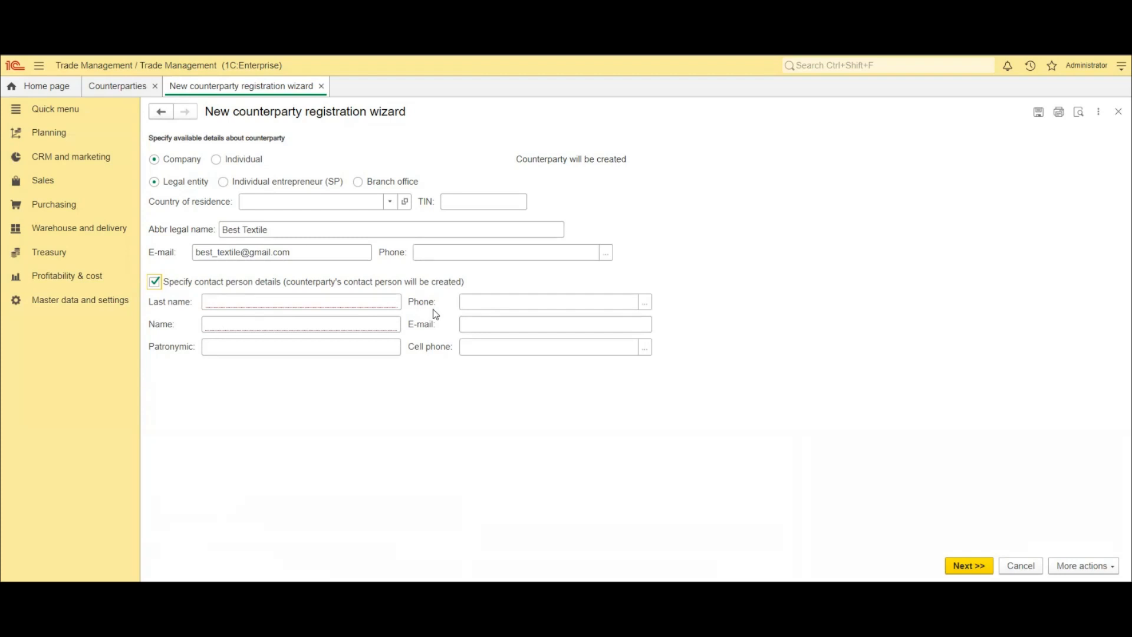
pyautogui.click(155, 281)
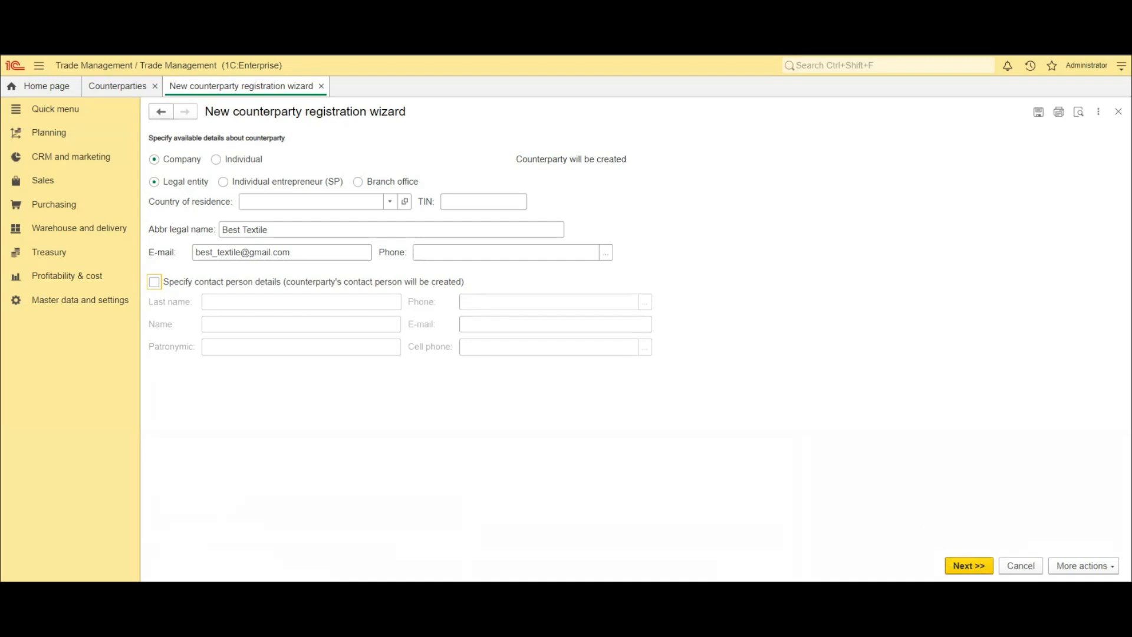
pyautogui.click(968, 565)
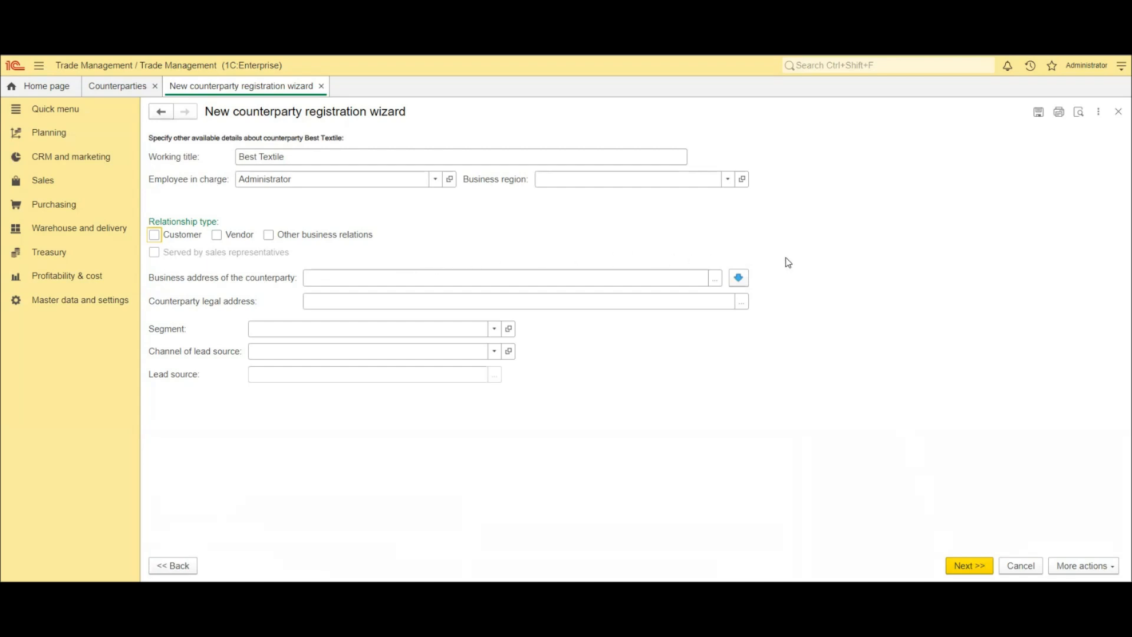
pyautogui.click(715, 280)
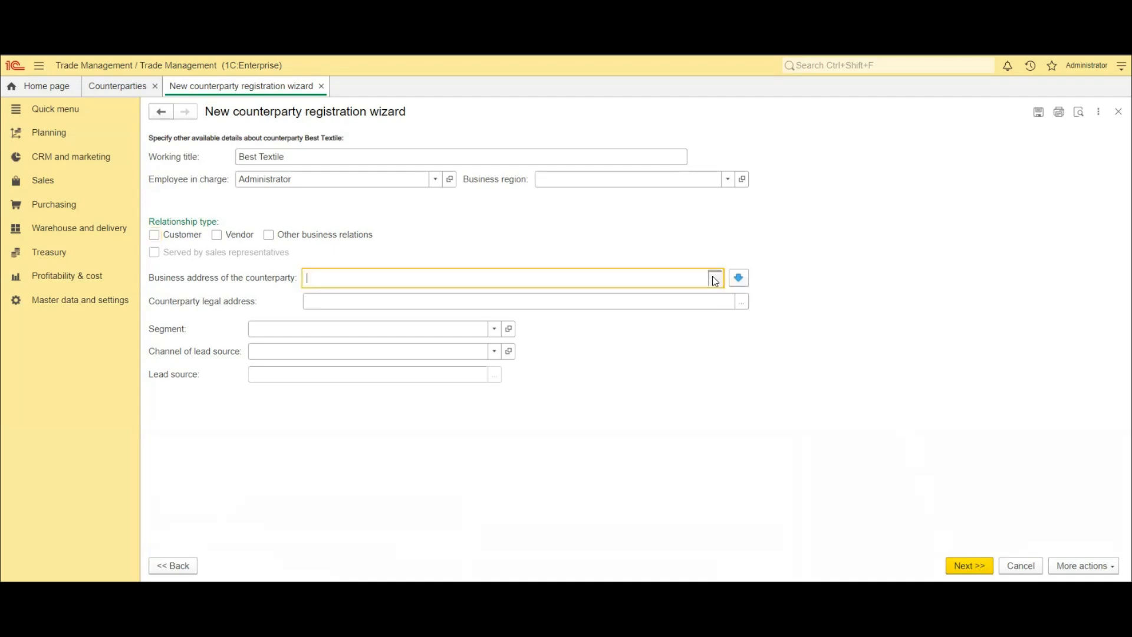
pyautogui.click(714, 280)
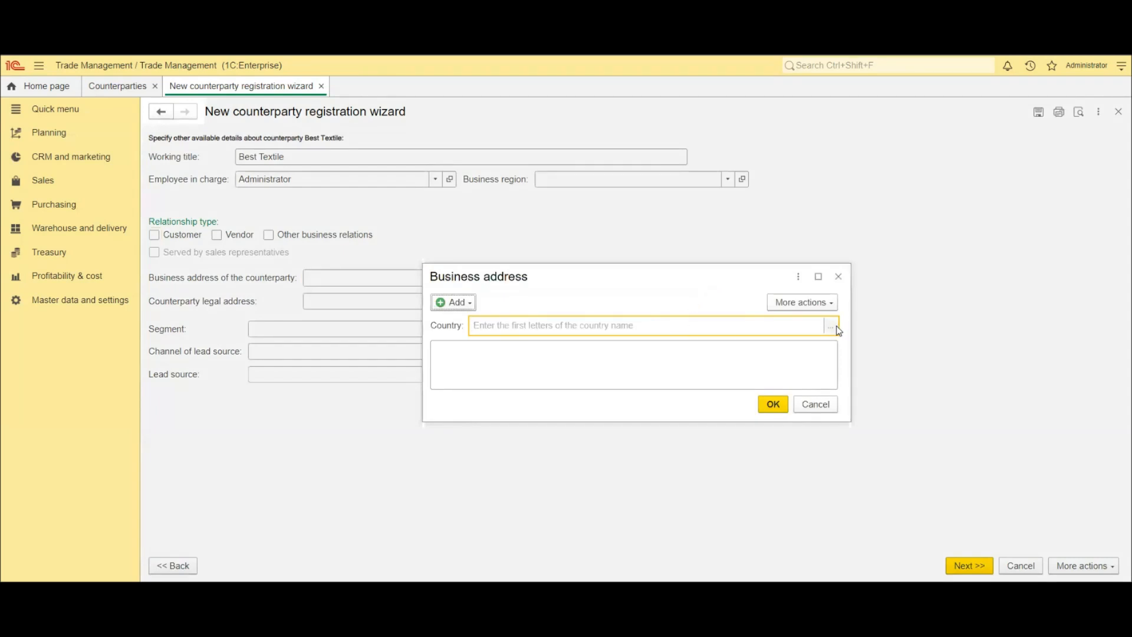
pyautogui.write('S')
pyautogui.click(520, 345)
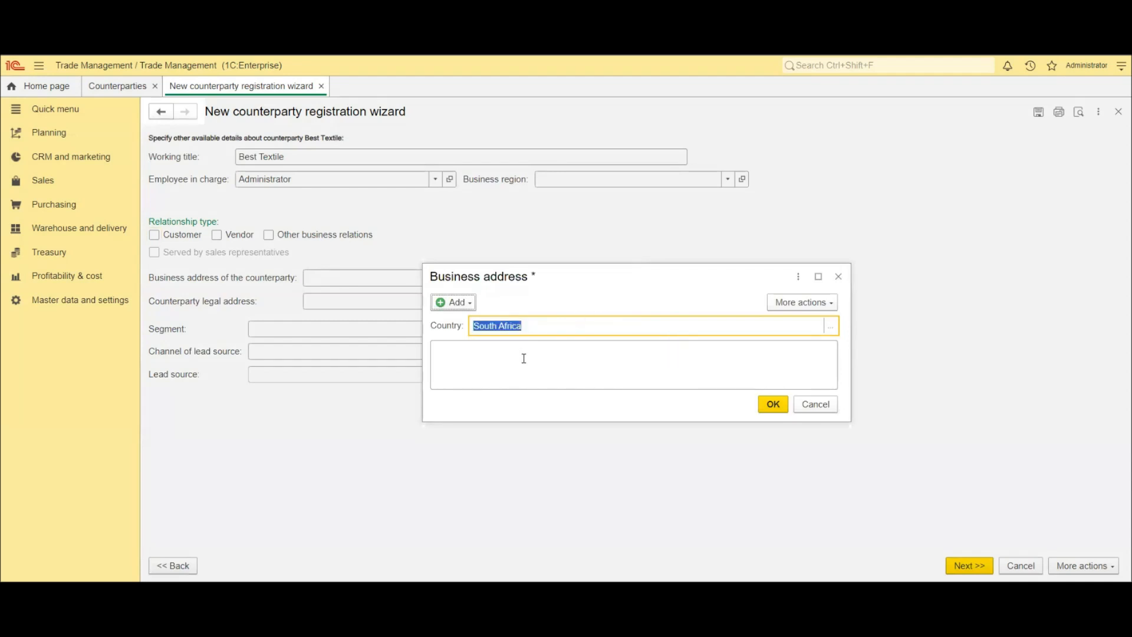
pyautogui.click(523, 356)
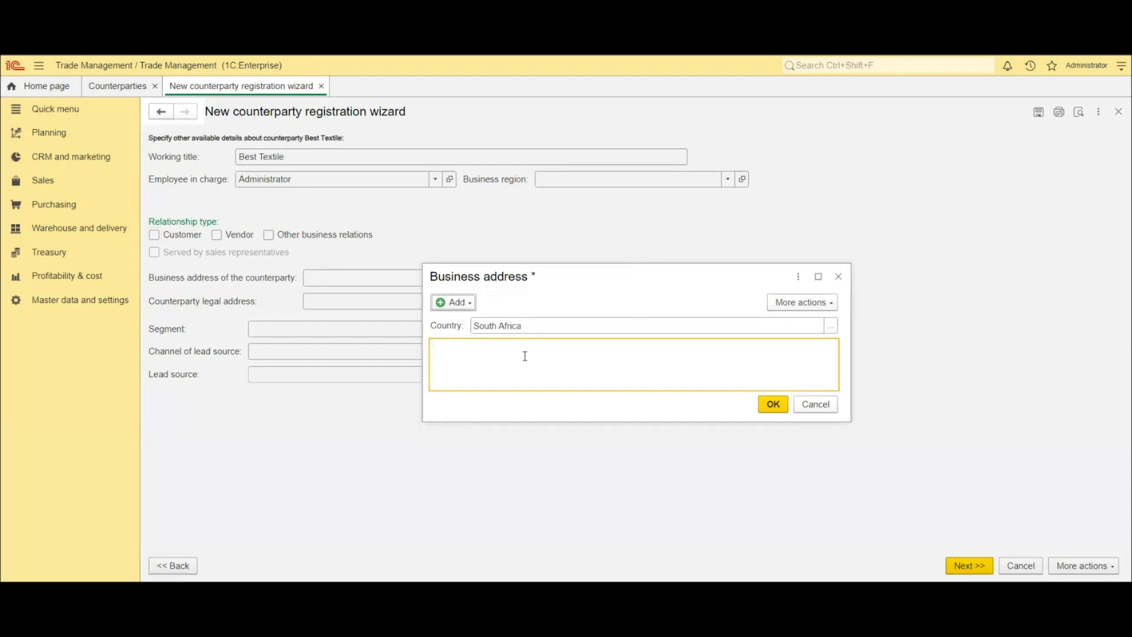
pyautogui.click(772, 405)
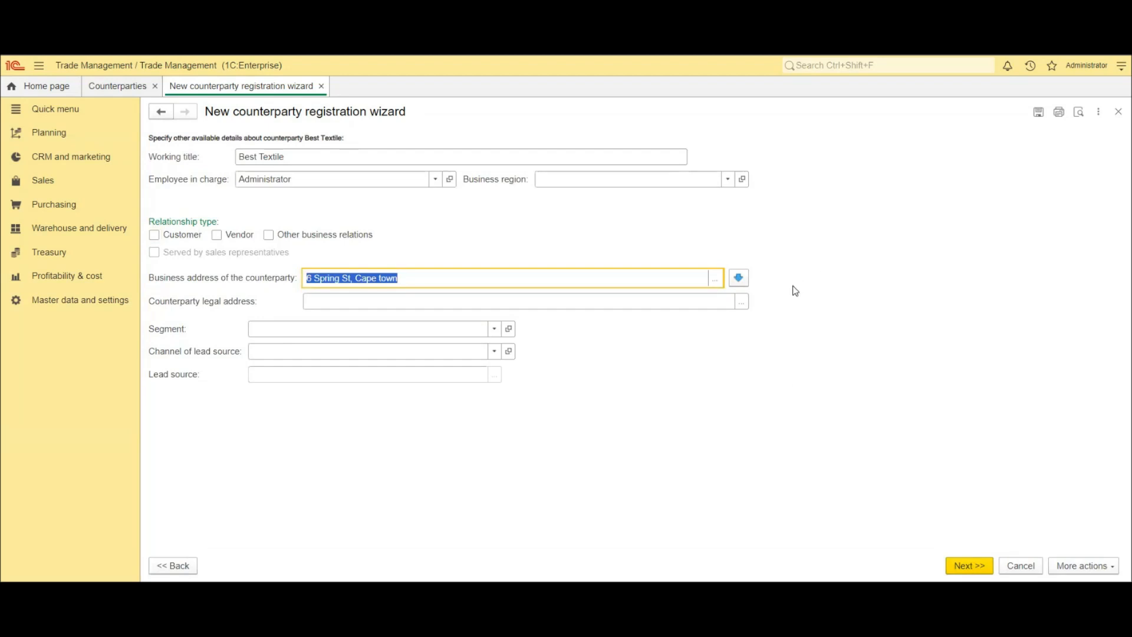
pyautogui.click(739, 277)
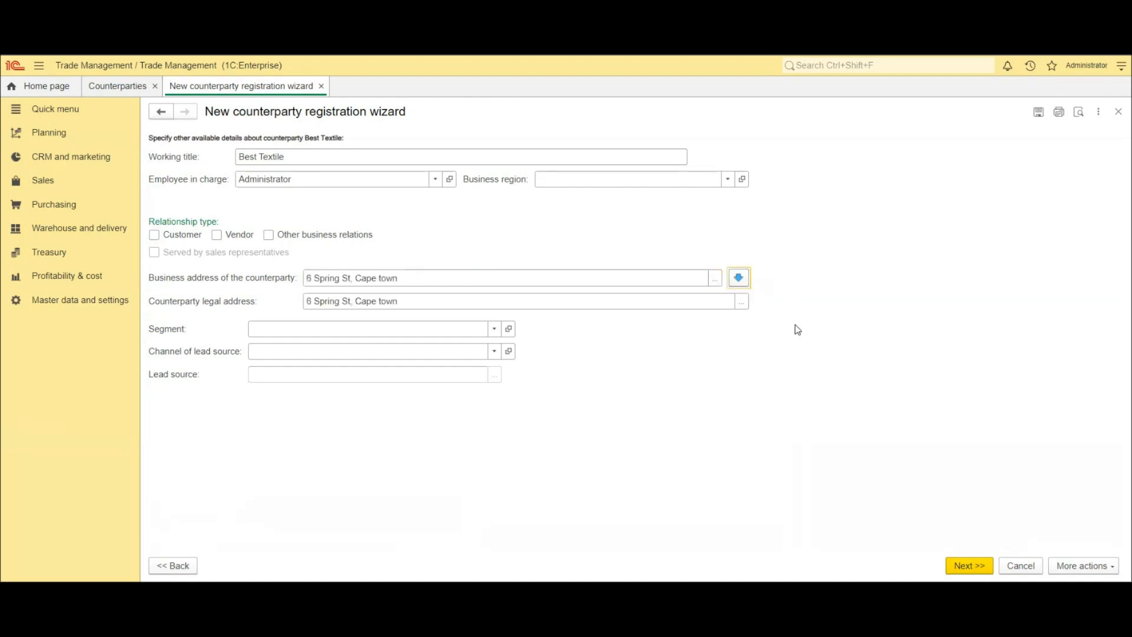
# - Set the relationship type to Customer and move on to the next page
pyautogui.click(966, 564)
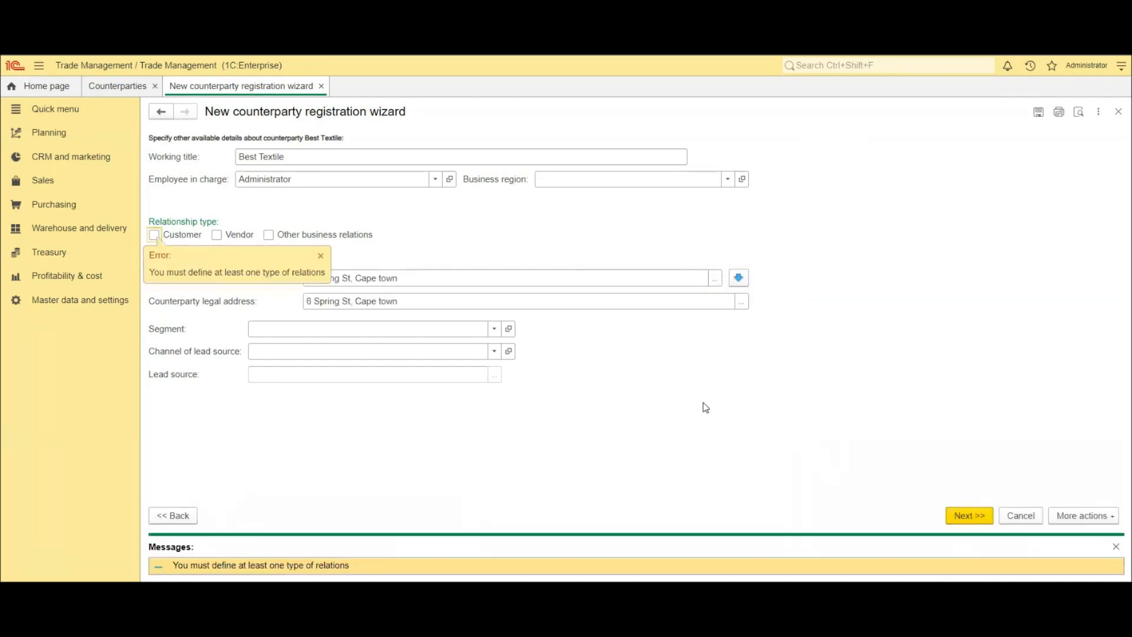
pyautogui.click(153, 235)
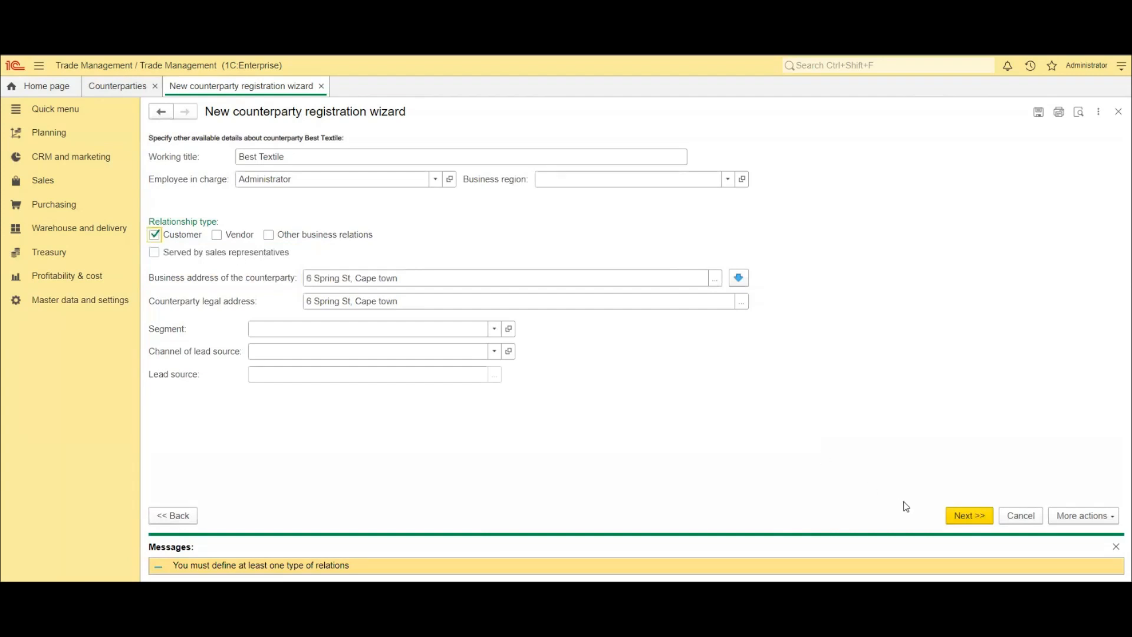
pyautogui.click(960, 518)
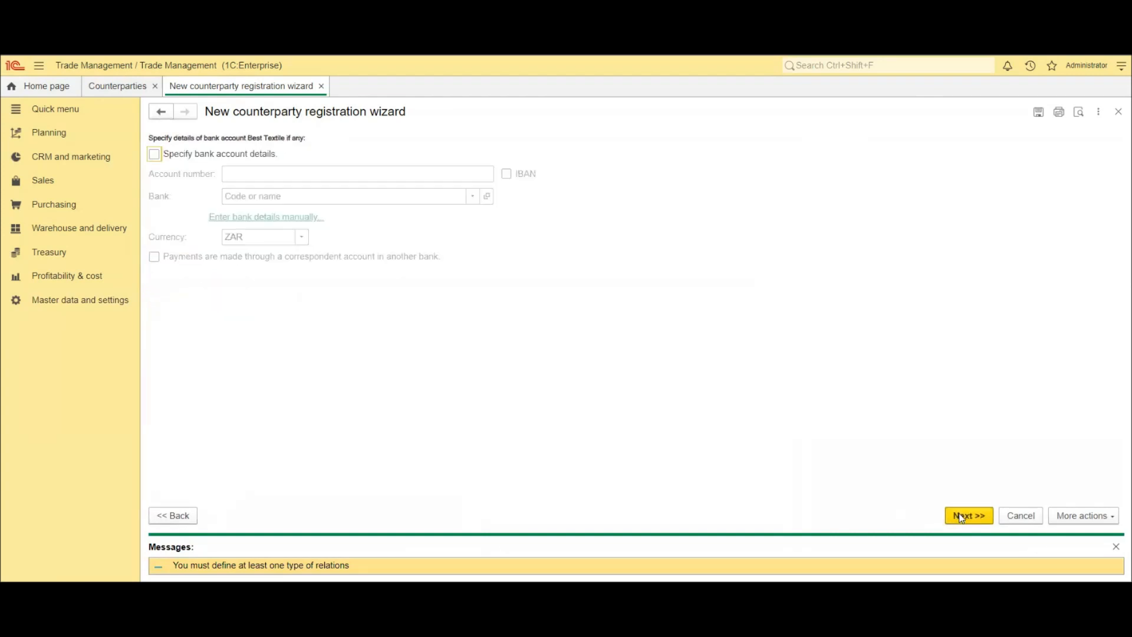
# - Specify bank account details: enter the counterparty's account number, choose Nedbank as the bank, and continue
pyautogui.click(156, 155)
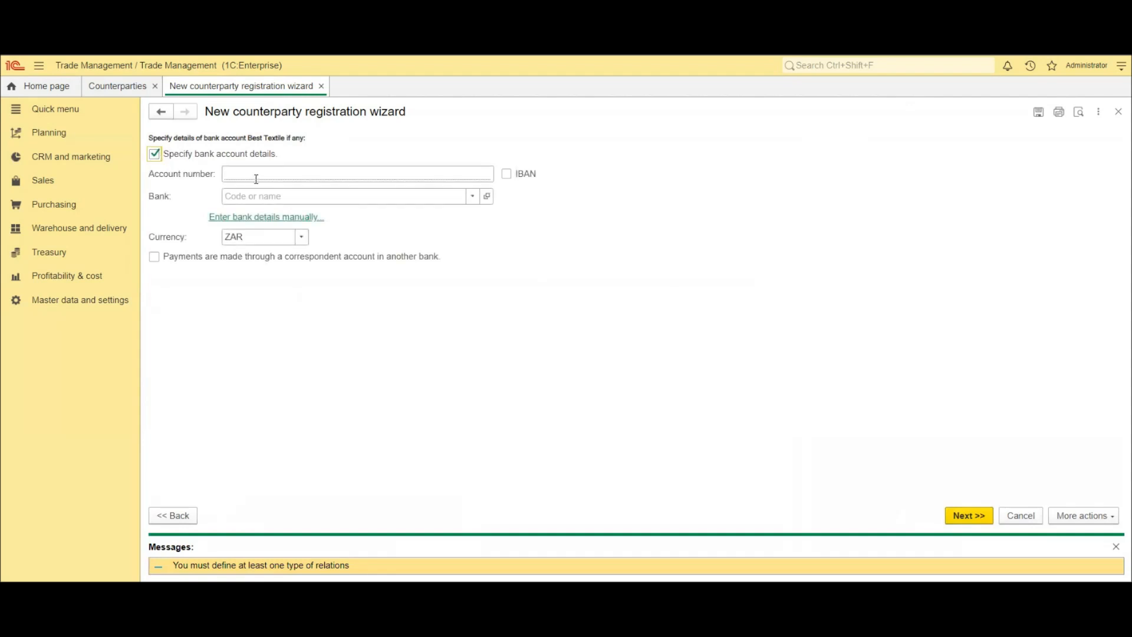
pyautogui.click(258, 178)
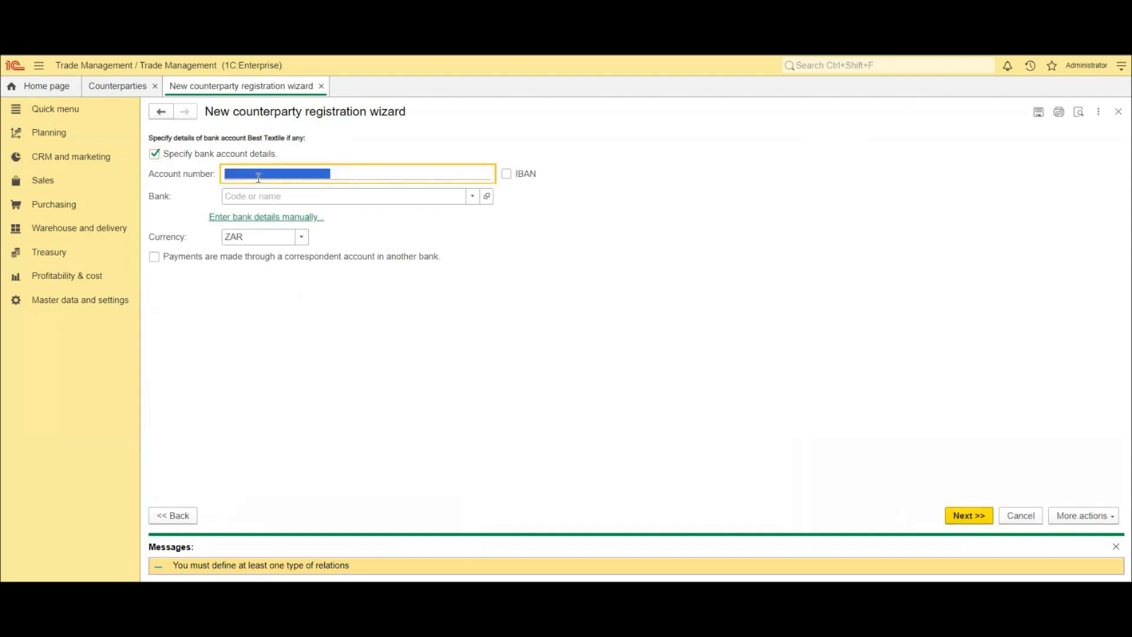
pyautogui.write('123')
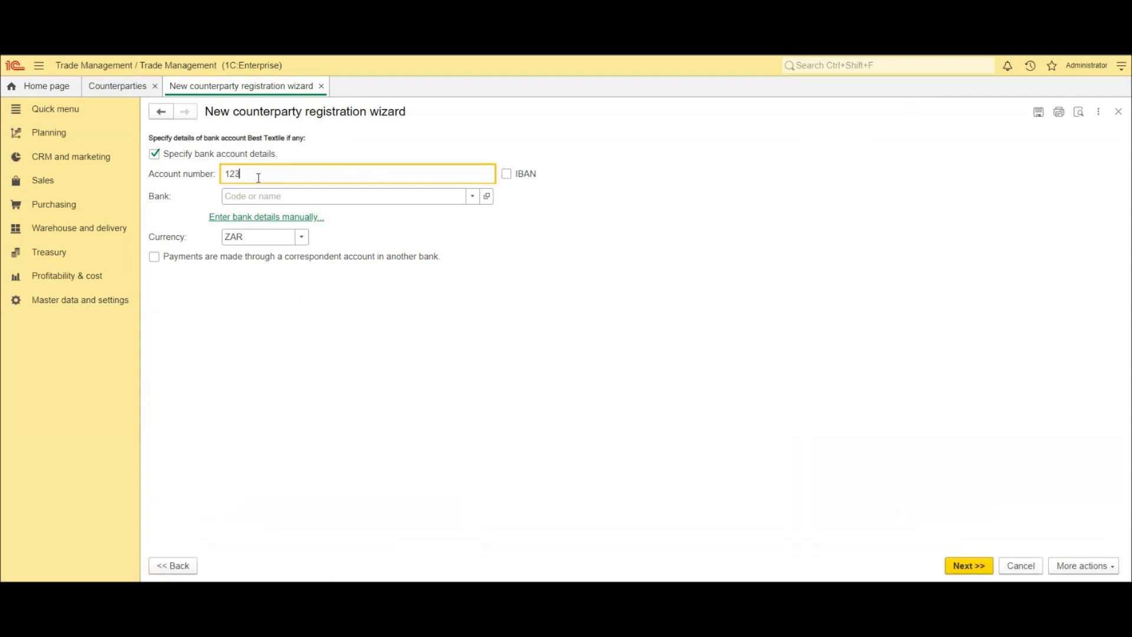
pyautogui.write('45678')
pyautogui.click(317, 196)
pyautogui.click(317, 217)
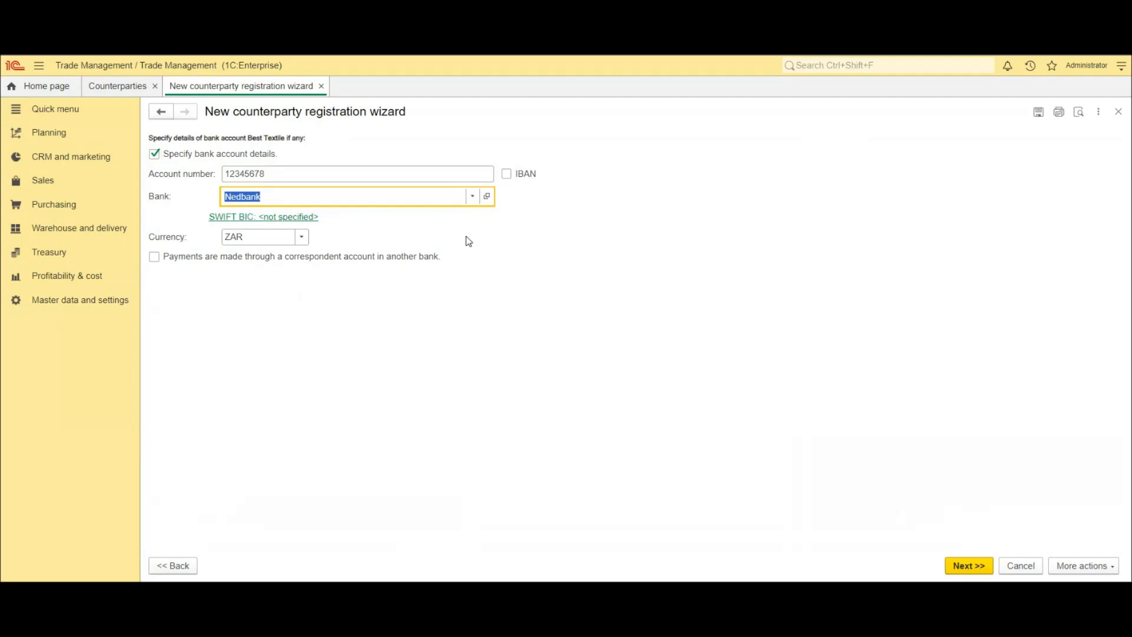
pyautogui.click(968, 565)
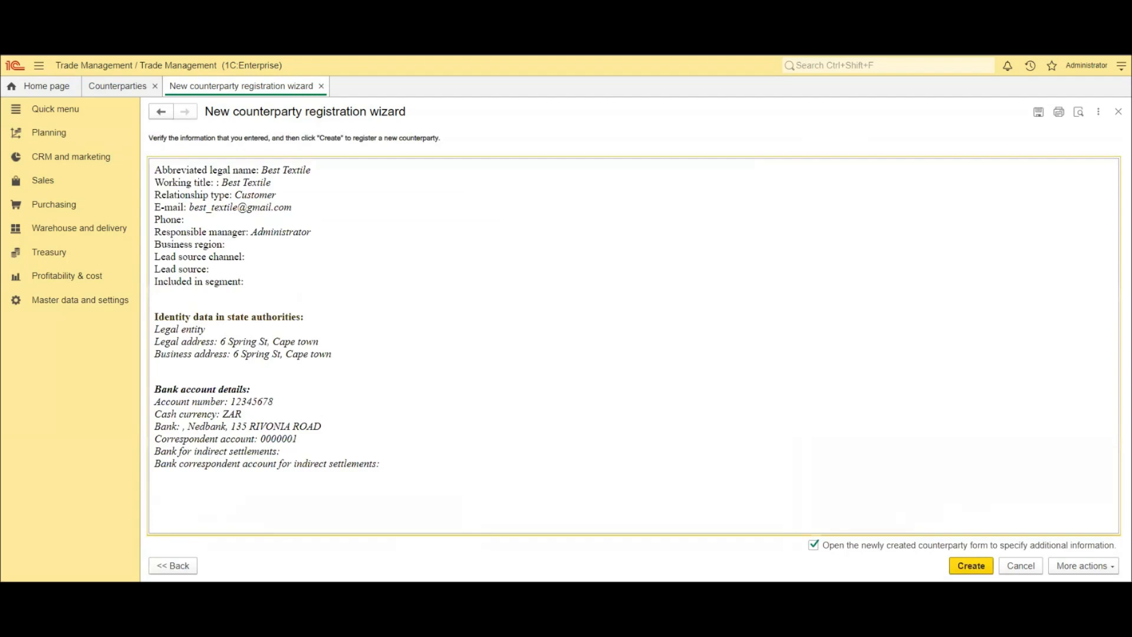
# - Create the counterparty and close the counterparty form and counterparties list
pyautogui.click(970, 565)
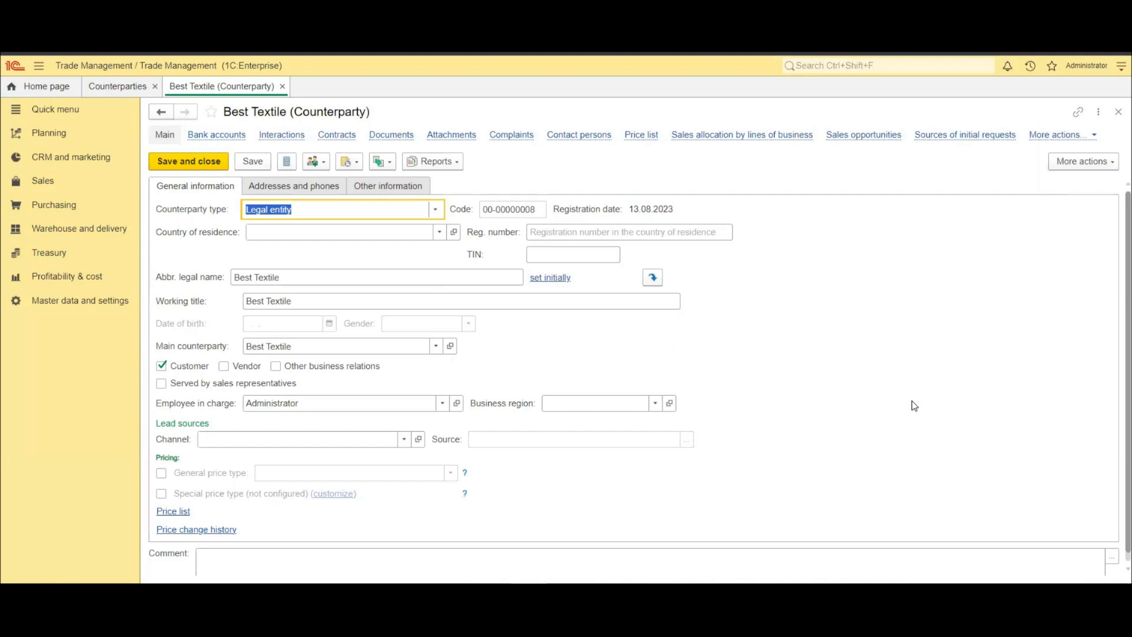
pyautogui.click(282, 86)
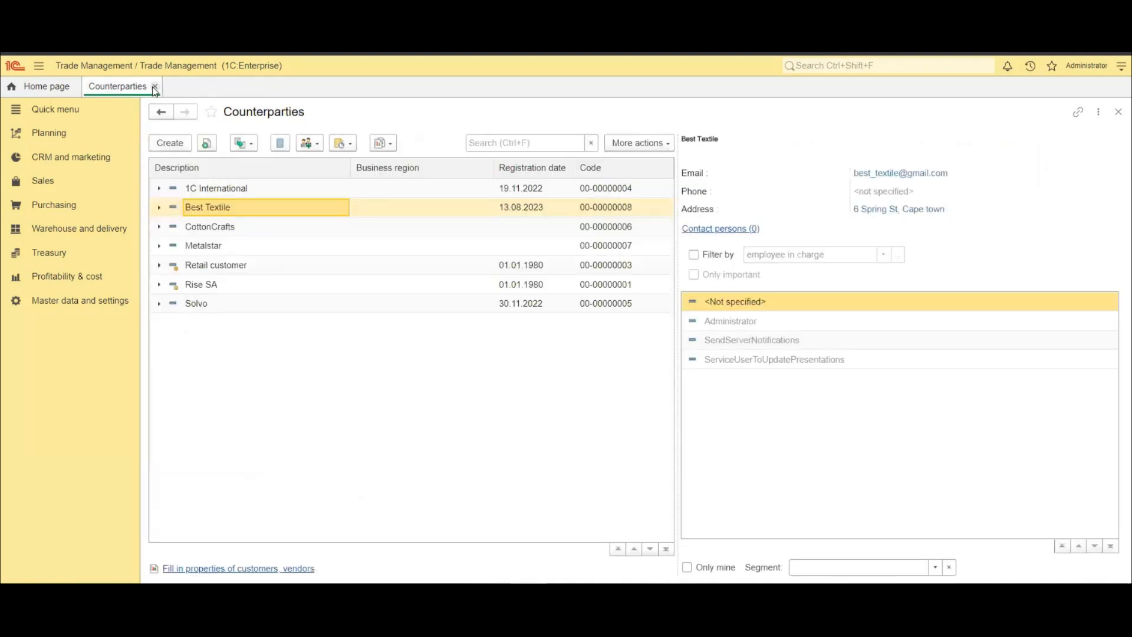
pyautogui.click(155, 87)
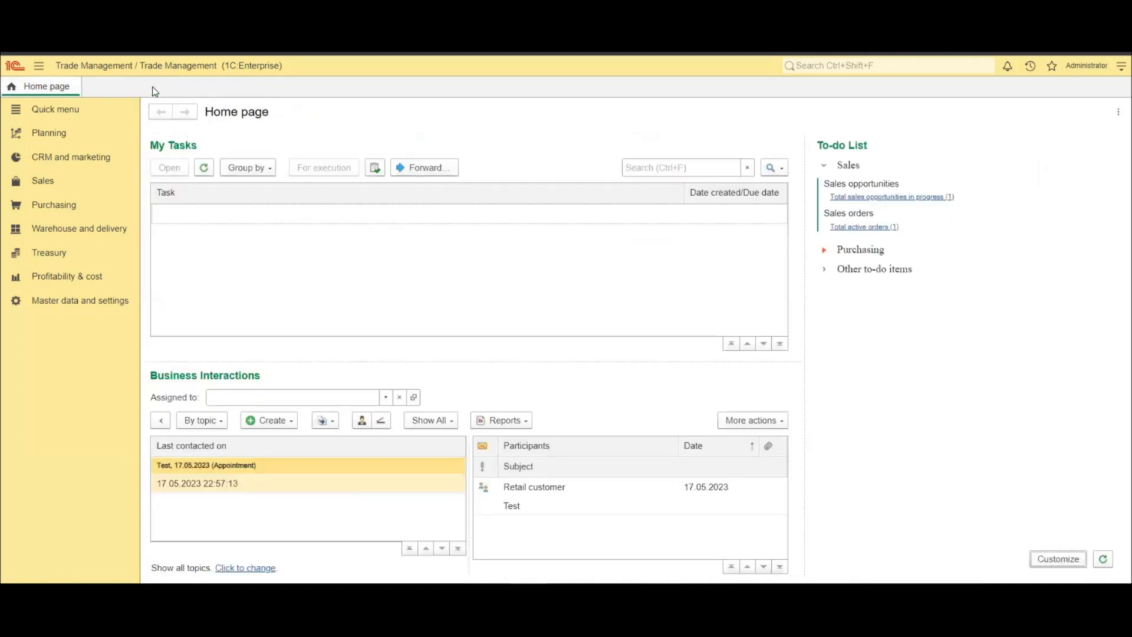
# - Enable keeping a separate register of partners and counterparties in the CRM settings
pyautogui.click(80, 300)
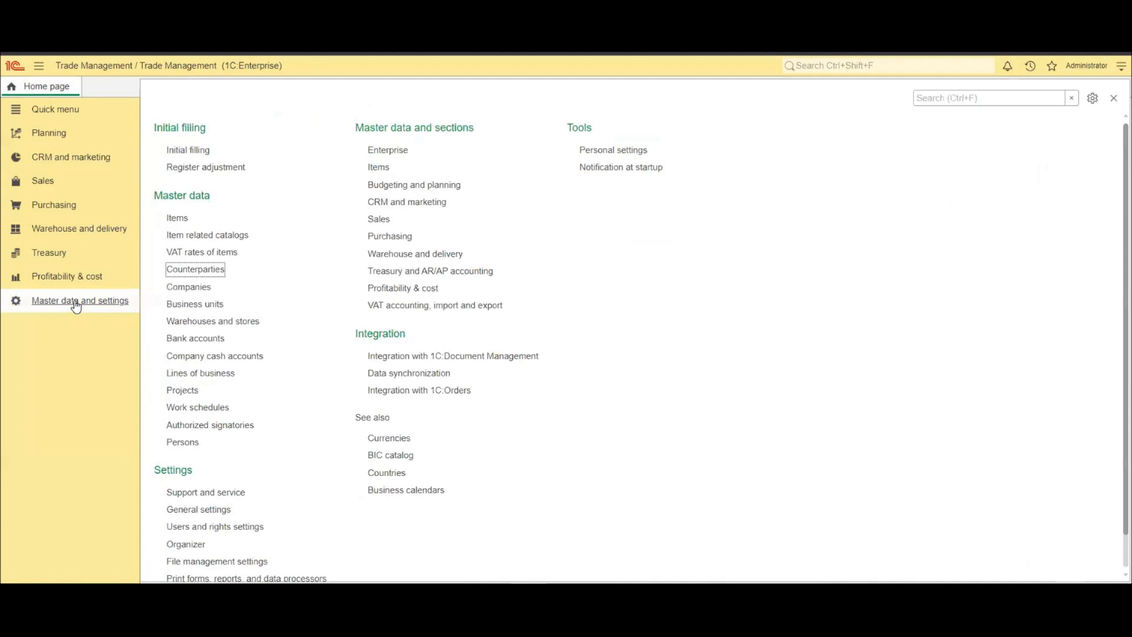
pyautogui.click(388, 202)
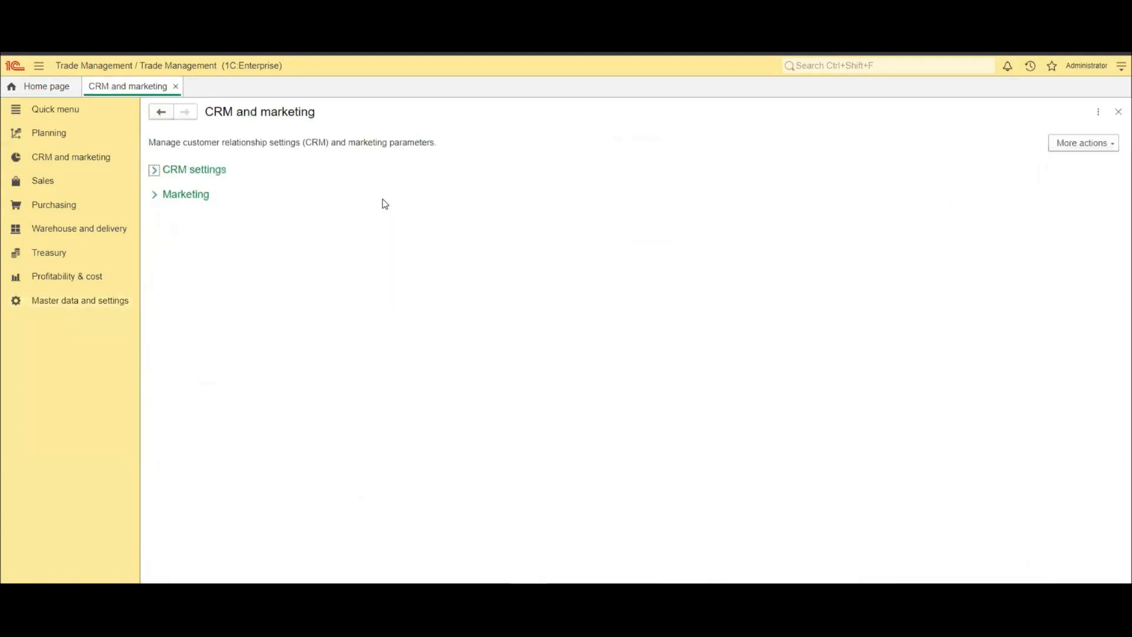
pyautogui.click(155, 171)
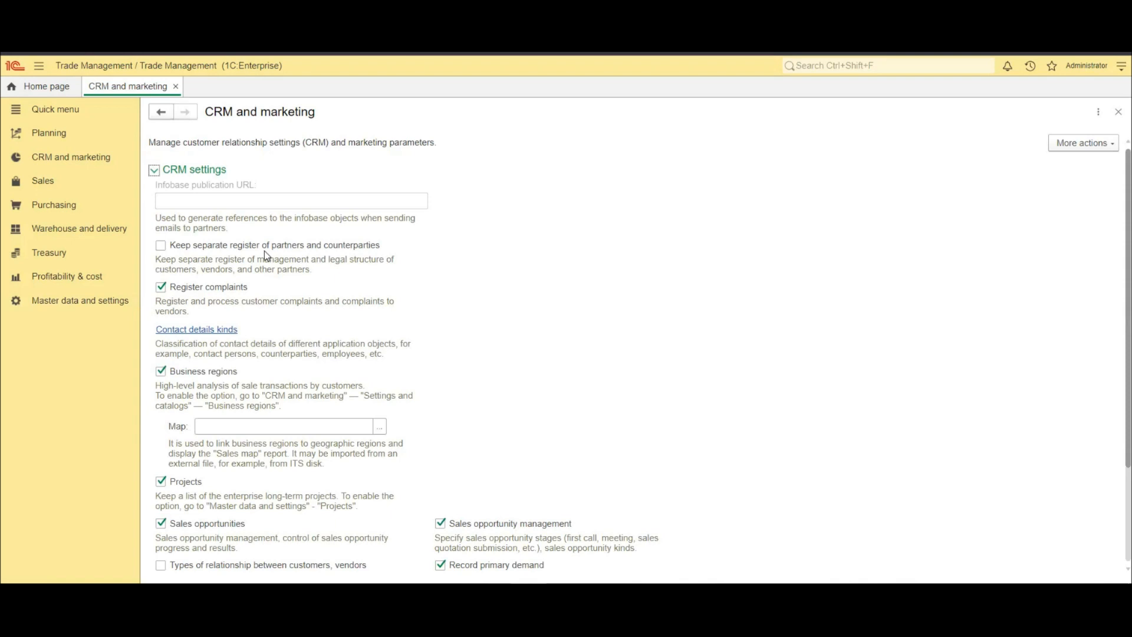
pyautogui.click(161, 245)
# - Open the Partners list and start a new partner registration with partner identification data specified
pyautogui.click(121, 301)
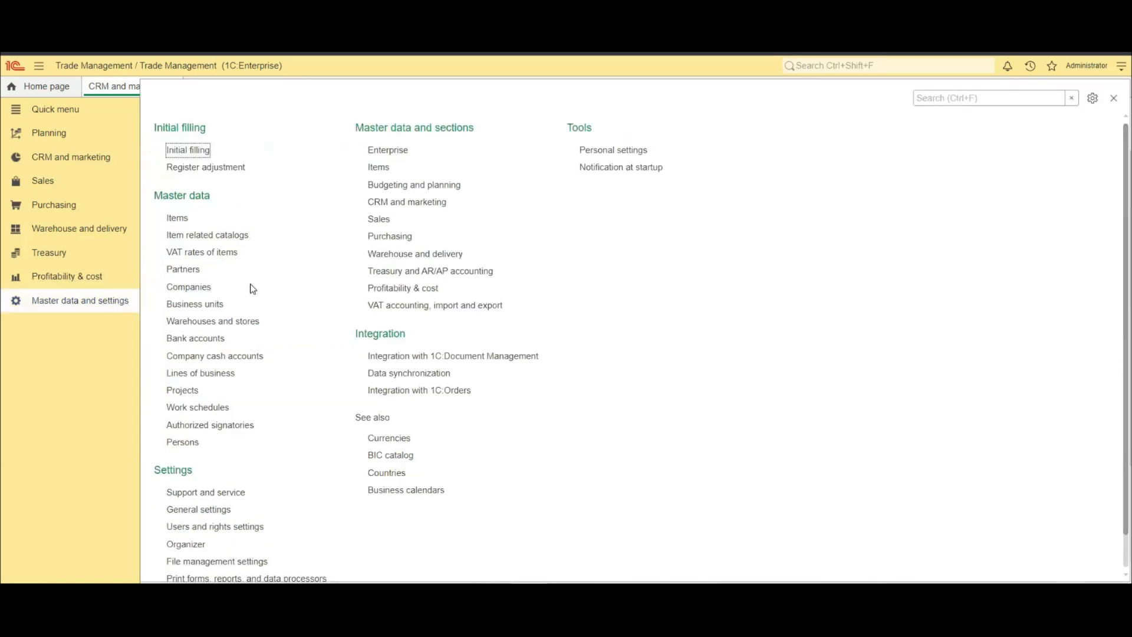
pyautogui.click(184, 269)
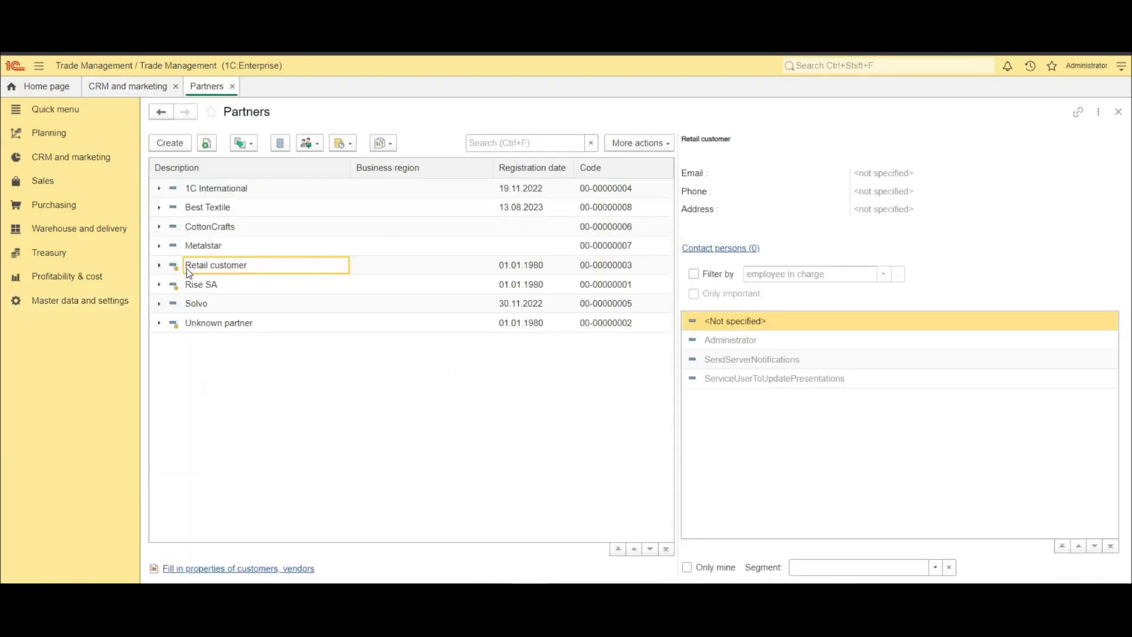
pyautogui.click(165, 144)
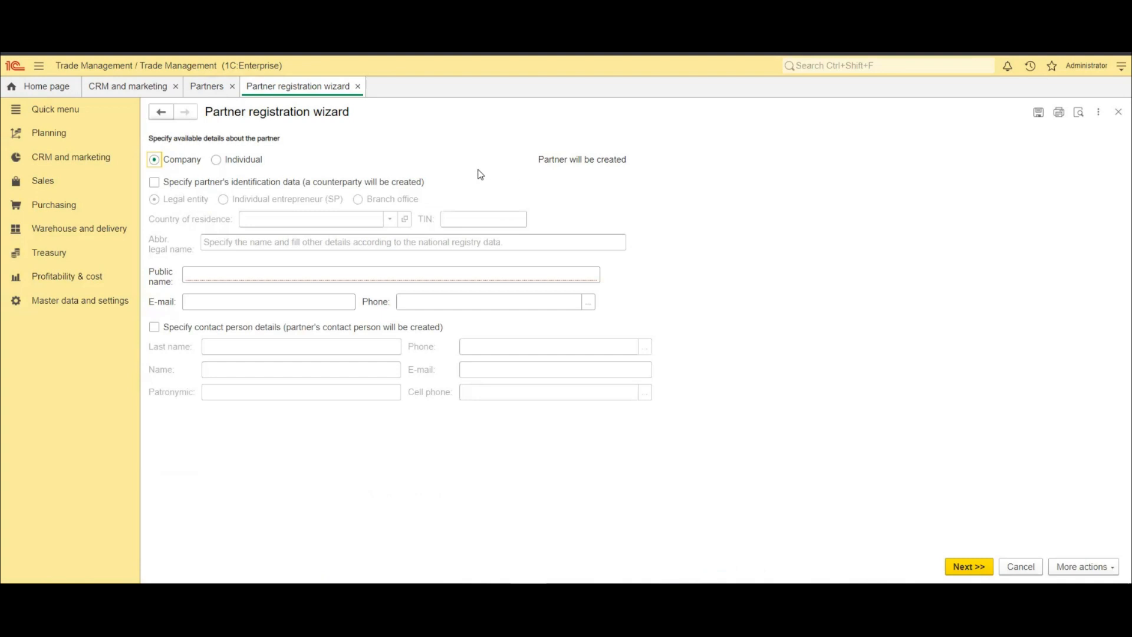
pyautogui.click(155, 182)
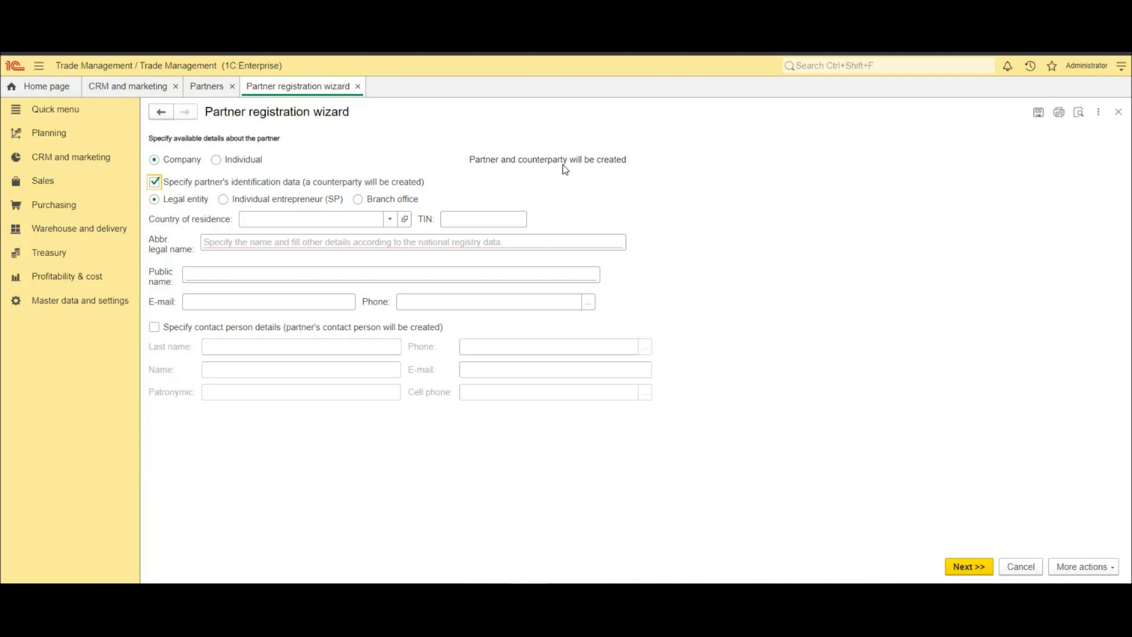
# - Open the Best Textile partner and view its linked counterparties
pyautogui.click(206, 89)
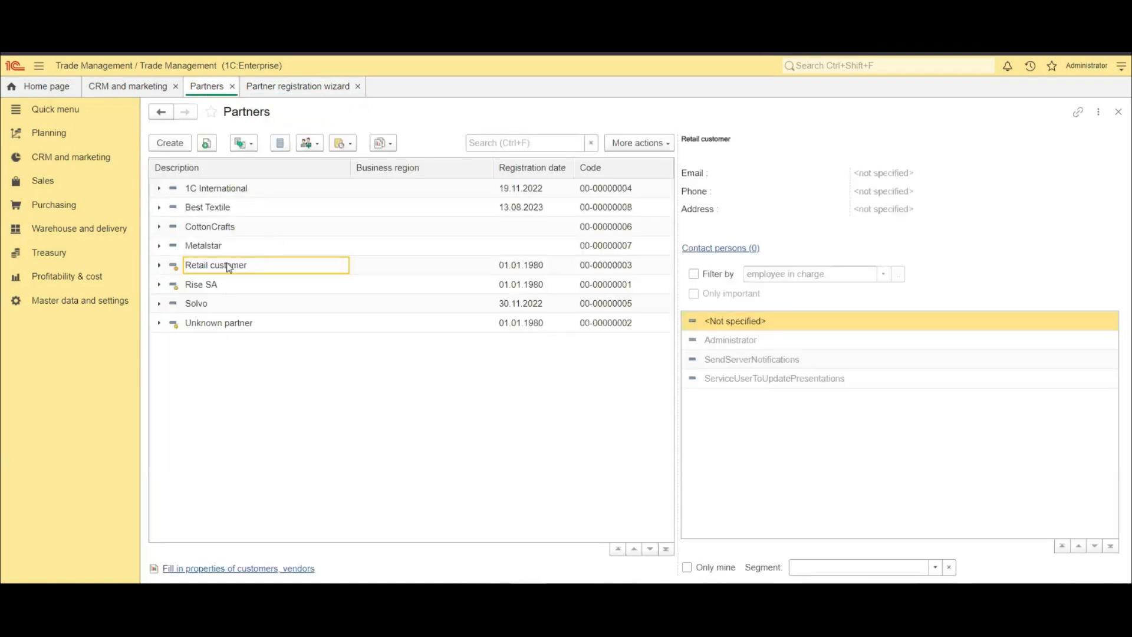
pyautogui.click(223, 207)
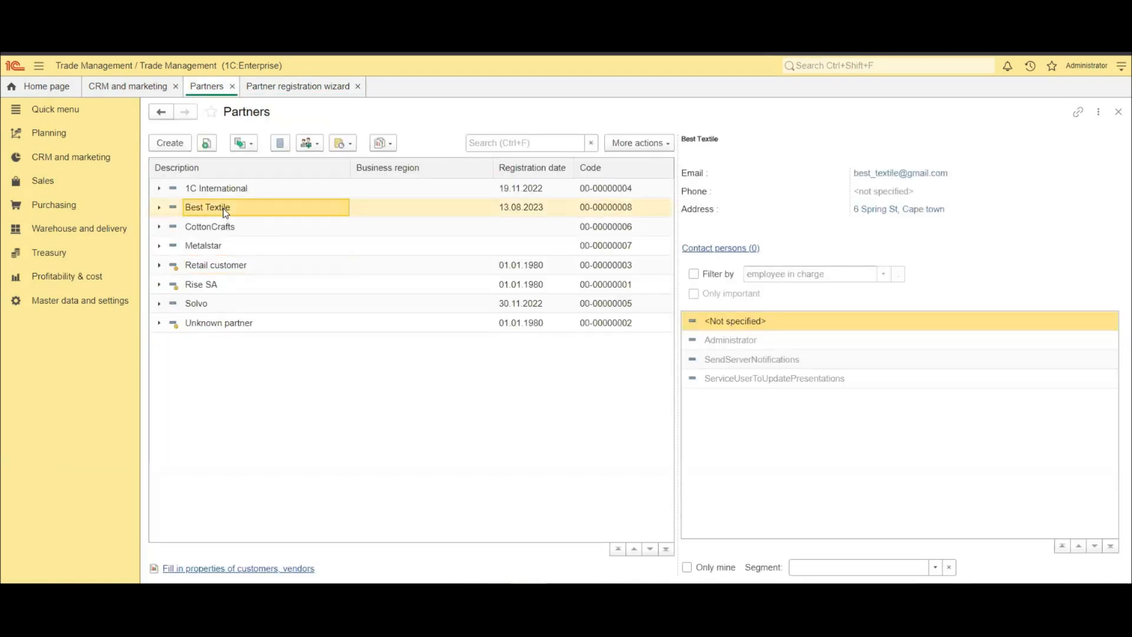
pyautogui.doubleClick(222, 208)
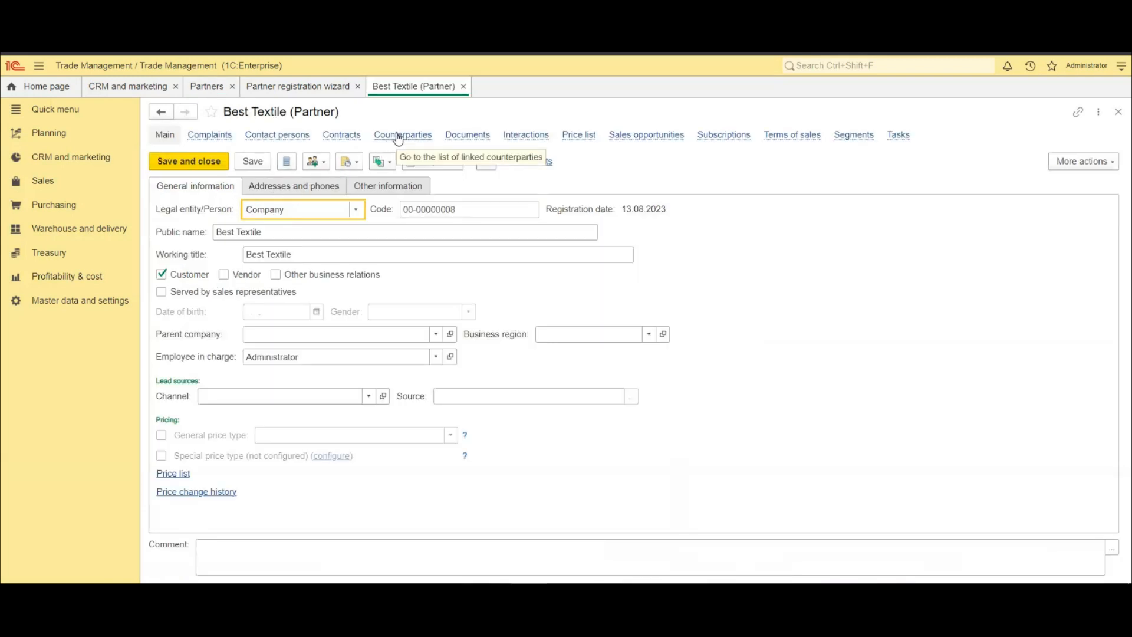
pyautogui.click(399, 140)
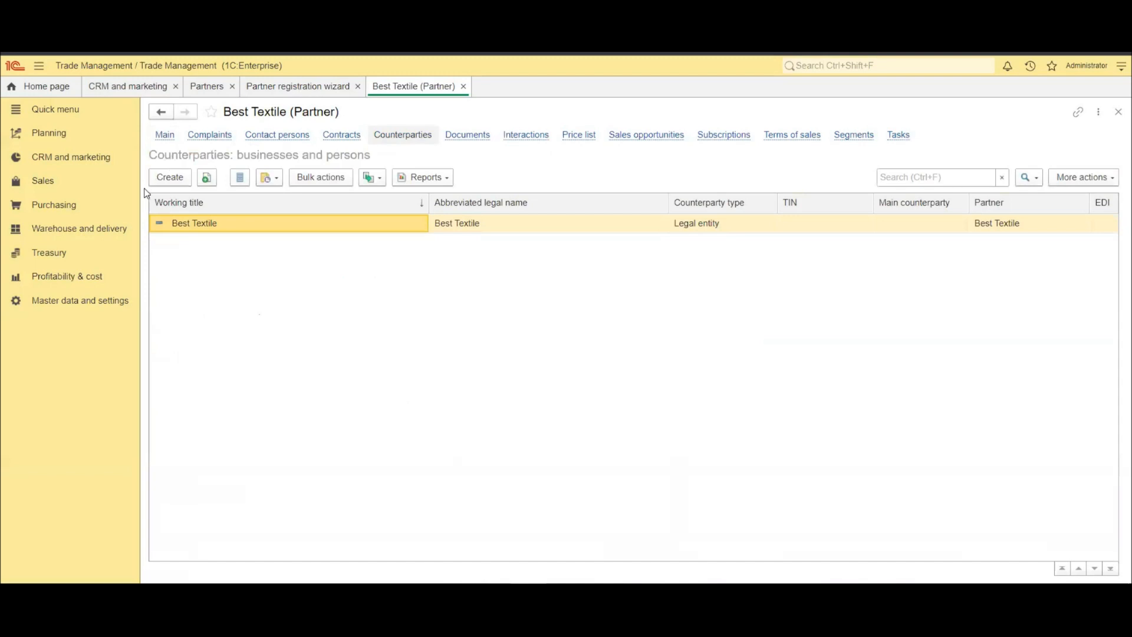